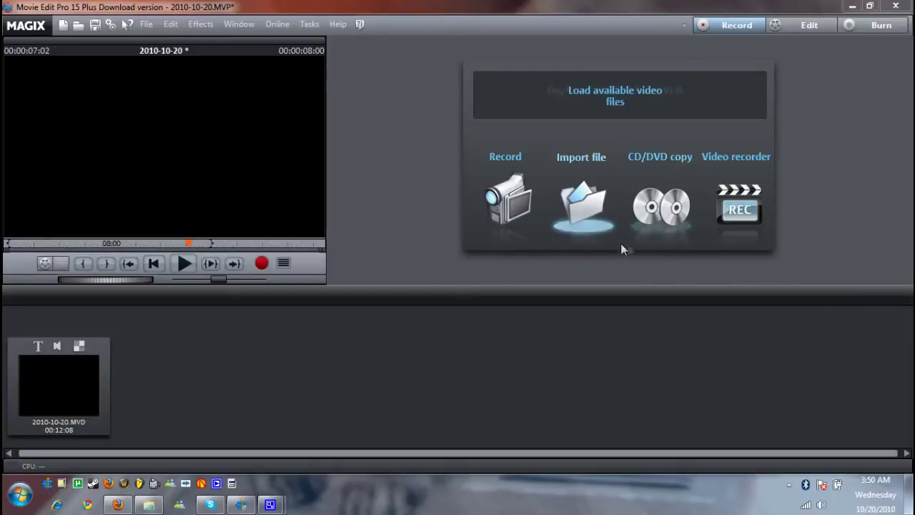
Switch to the Edit workspace so the import browser and empty timeline appear
{"action": "left_click", "coordinate": [805, 26]}
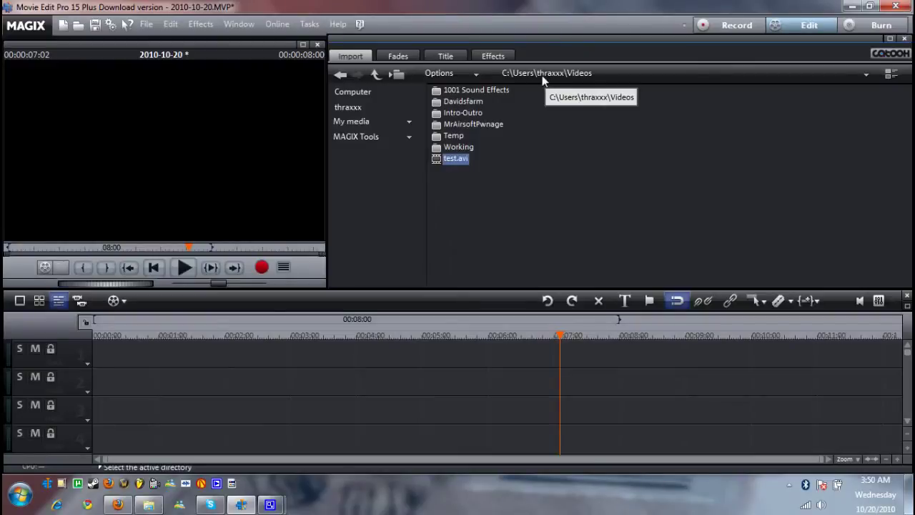
Open the Working folder, load 00073.MTS into the preview, and change the arrangement view mode
{"action": "double_click", "coordinate": [459, 147]}
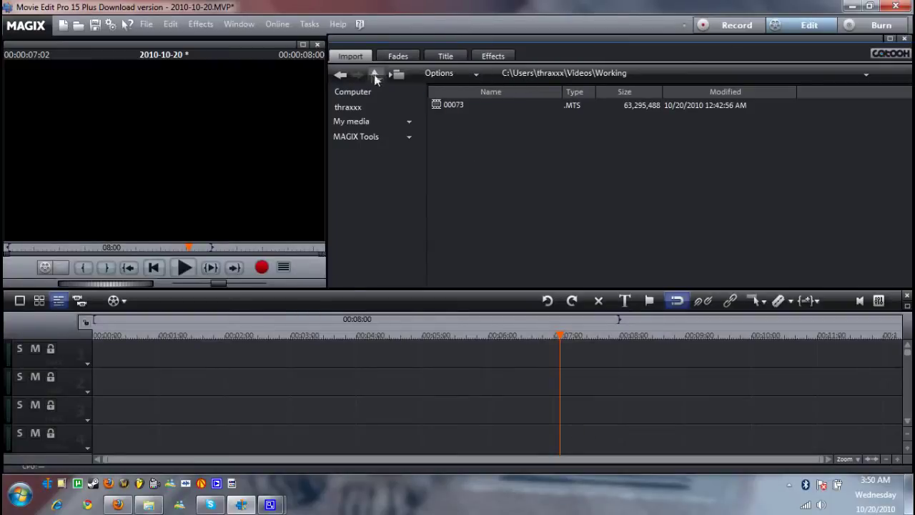
{"action": "left_click", "coordinate": [453, 106]}
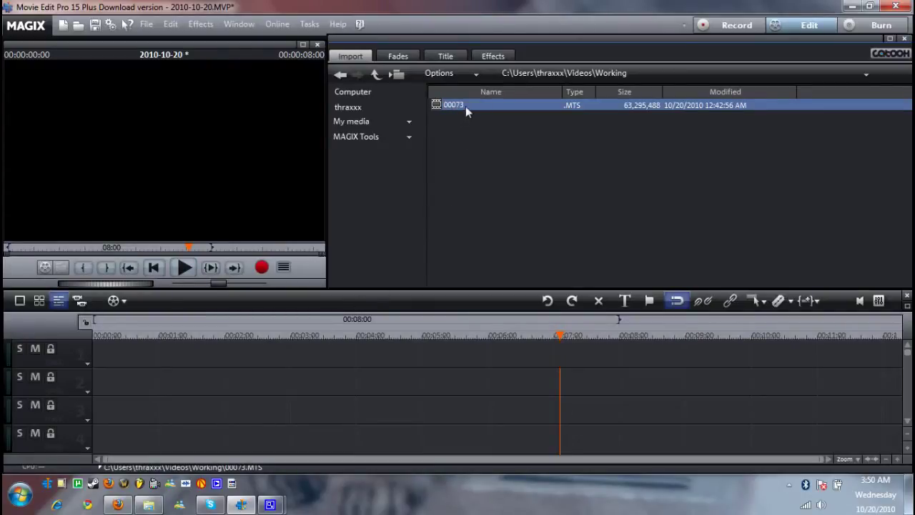
{"action": "left_click", "coordinate": [19, 301]}
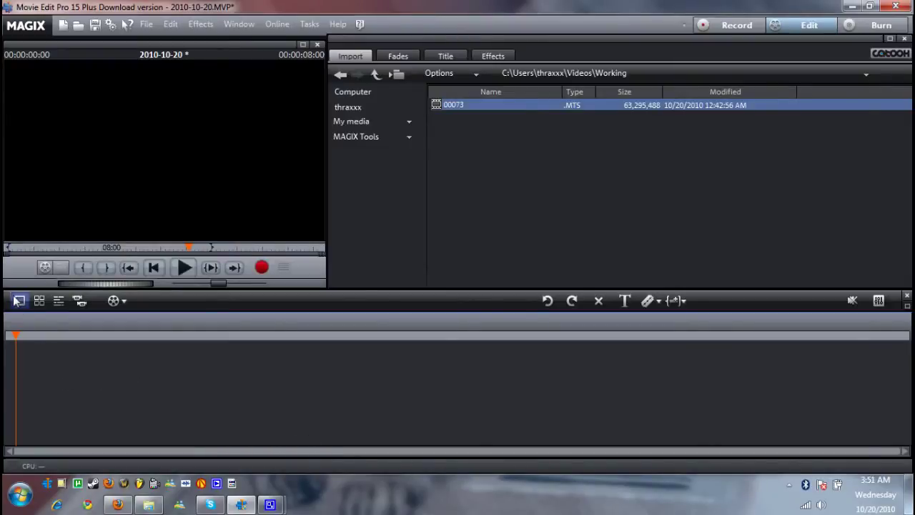
{"action": "left_click", "coordinate": [59, 301]}
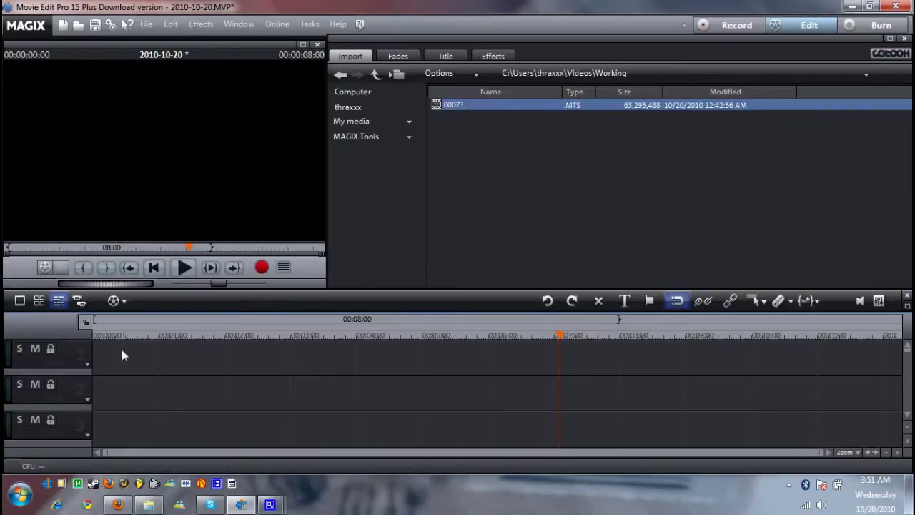
Place 00073.MTS at the start of track 1 and set the playhead near its beginning
{"action": "left_click_drag", "start_coordinate": [454, 106], "coordinate": [100, 358]}
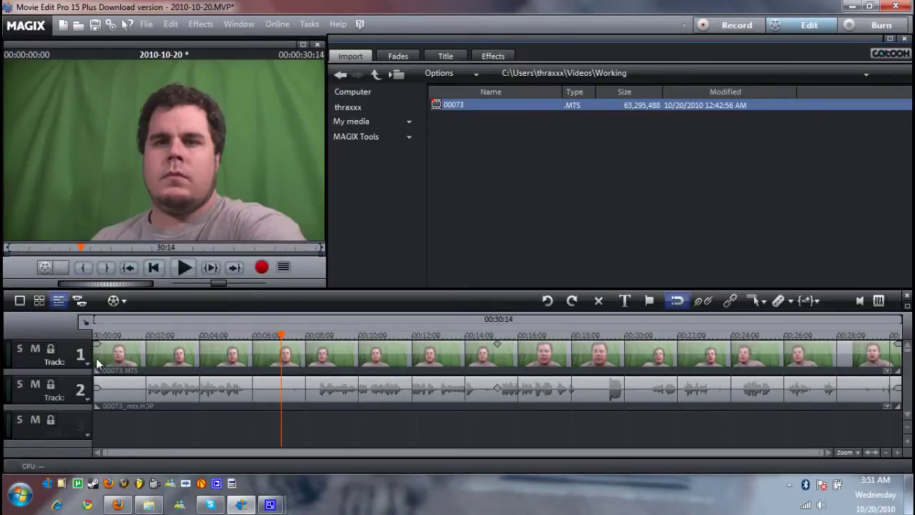
{"action": "left_click_drag", "start_coordinate": [283, 337], "coordinate": [147, 341]}
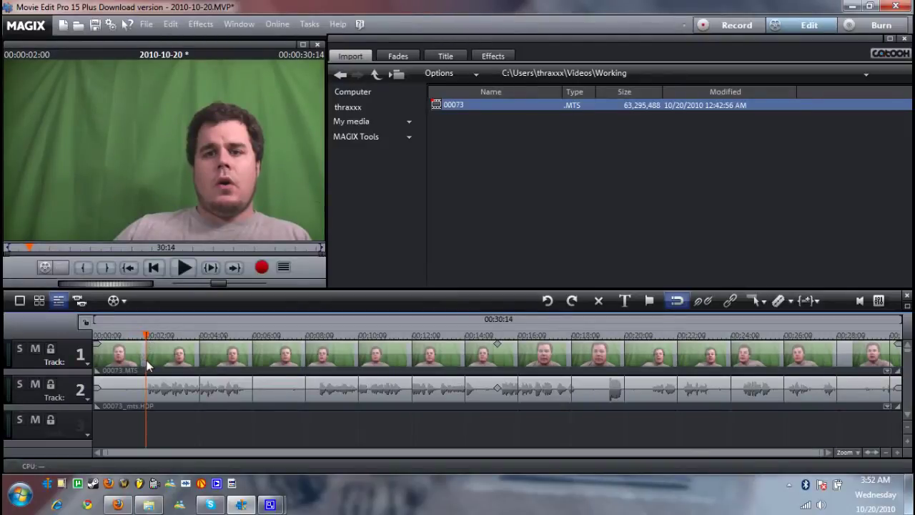
Split the clip at 2 s and delete the opening piece
{"action": "left_click", "coordinate": [779, 302]}
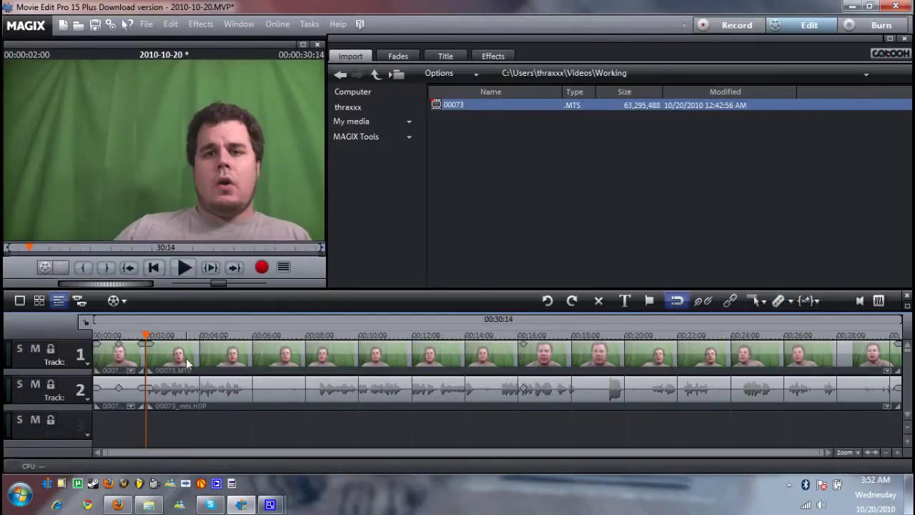
{"action": "left_click", "coordinate": [129, 361]}
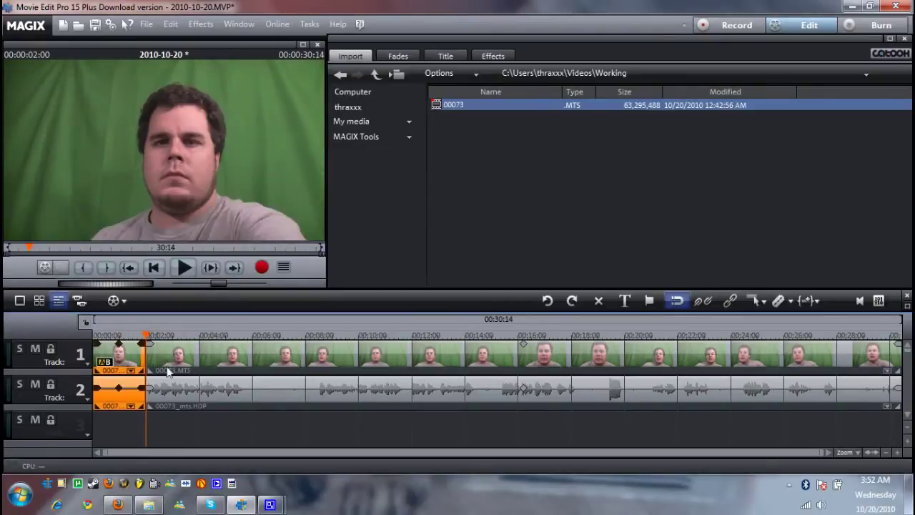
{"action": "left_click", "coordinate": [602, 300]}
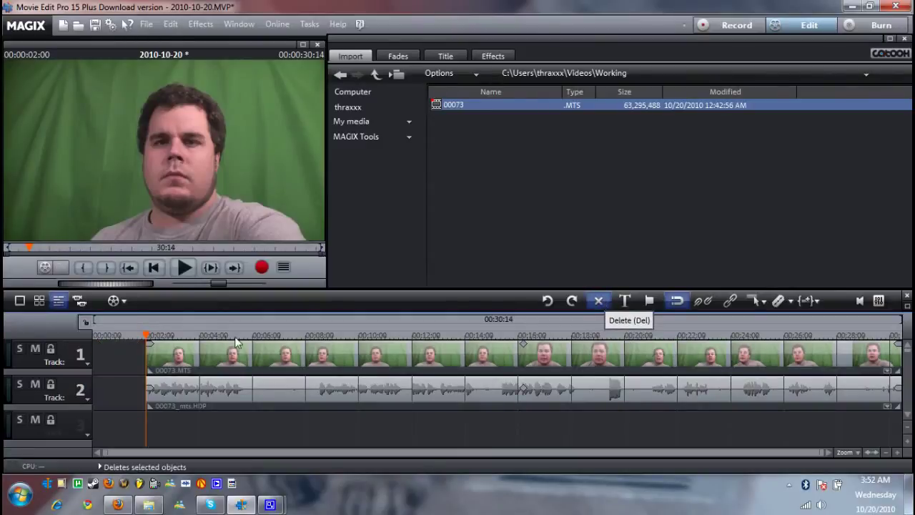
Slide the remaining clip to 00:00:00, reset the playhead to zero, and scrub to the next pause
{"action": "left_click", "coordinate": [206, 360]}
{"action": "left_click_drag", "start_coordinate": [206, 360], "coordinate": [153, 360]}
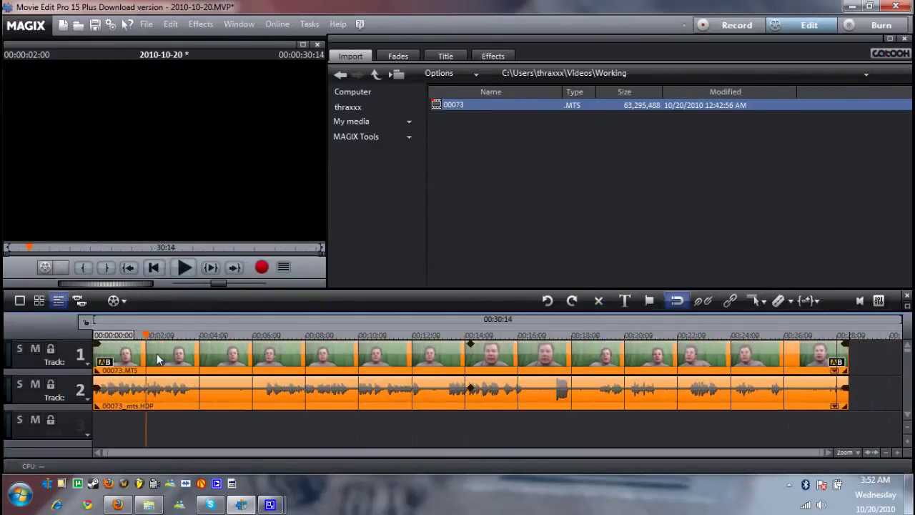
{"action": "left_click", "coordinate": [97, 340]}
{"action": "left_click", "coordinate": [97, 340]}
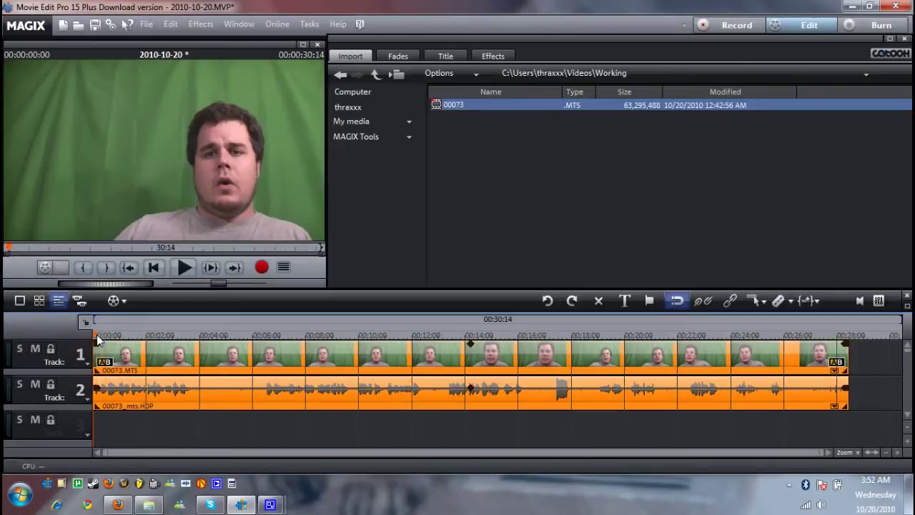
{"action": "left_click_drag", "start_coordinate": [98, 340], "coordinate": [193, 349]}
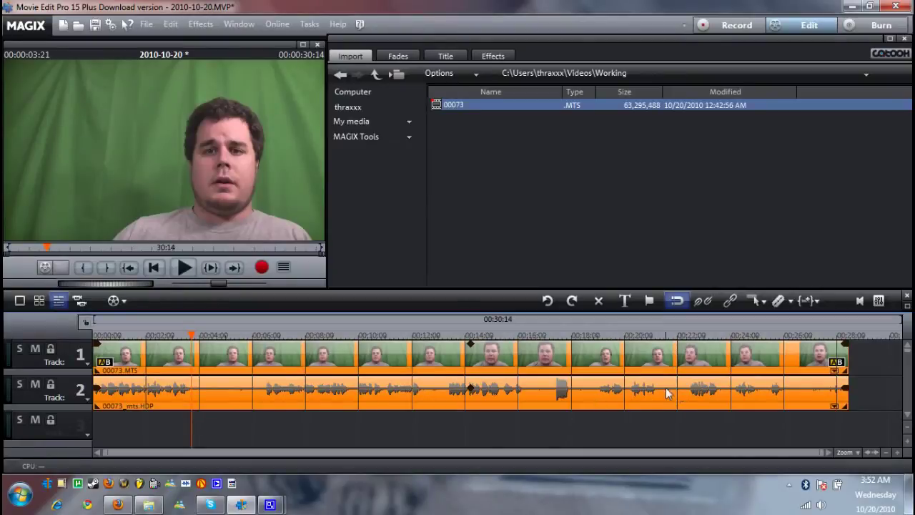
Split the clip at each pause: 6:14, 12:13, 13:10, about 16:07 and 17:11
{"action": "left_click", "coordinate": [778, 303]}
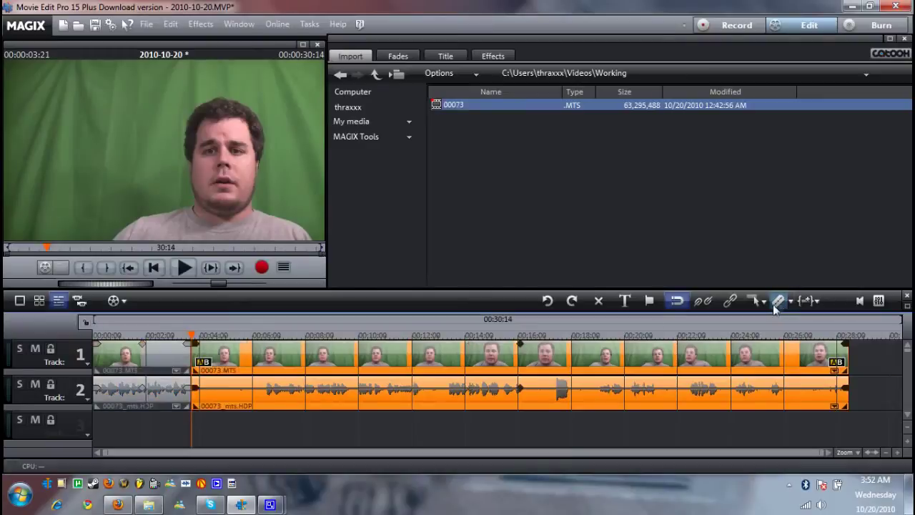
{"action": "left_click_drag", "start_coordinate": [193, 339], "coordinate": [266, 348]}
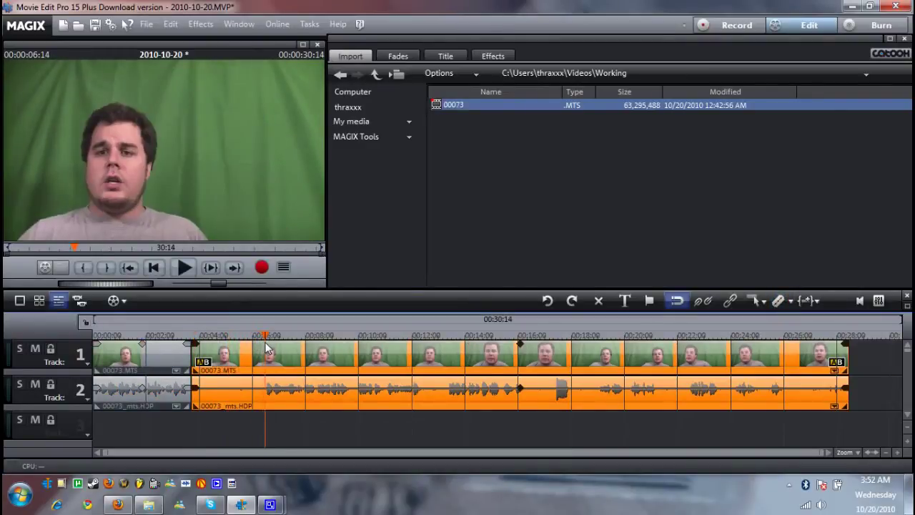
{"action": "left_click", "coordinate": [780, 301]}
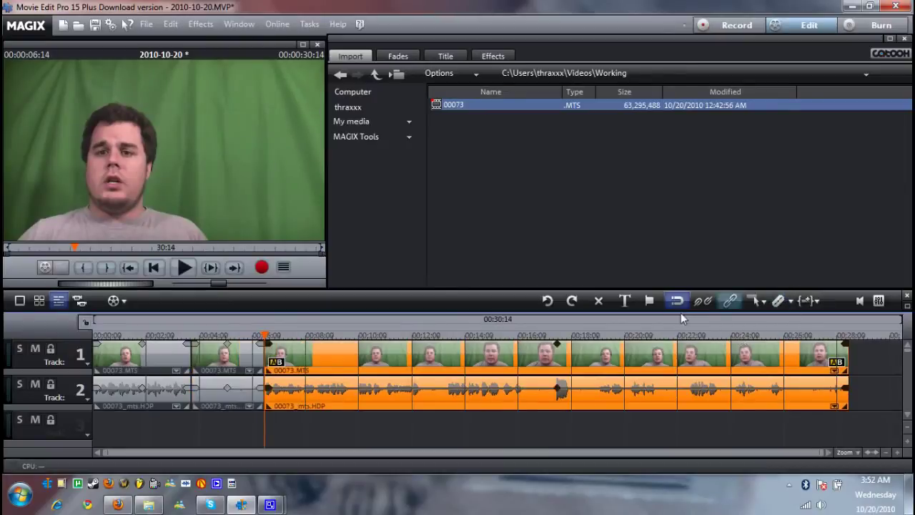
{"action": "left_click_drag", "start_coordinate": [266, 341], "coordinate": [556, 342]}
{"action": "left_click", "coordinate": [778, 302]}
{"action": "left_click", "coordinate": [779, 302]}
{"action": "left_click", "coordinate": [779, 302]}
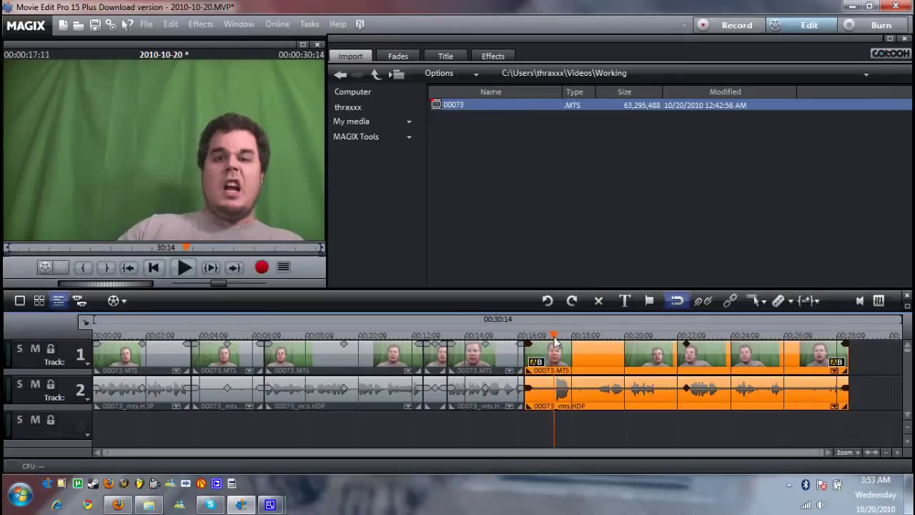
{"action": "left_click", "coordinate": [779, 302]}
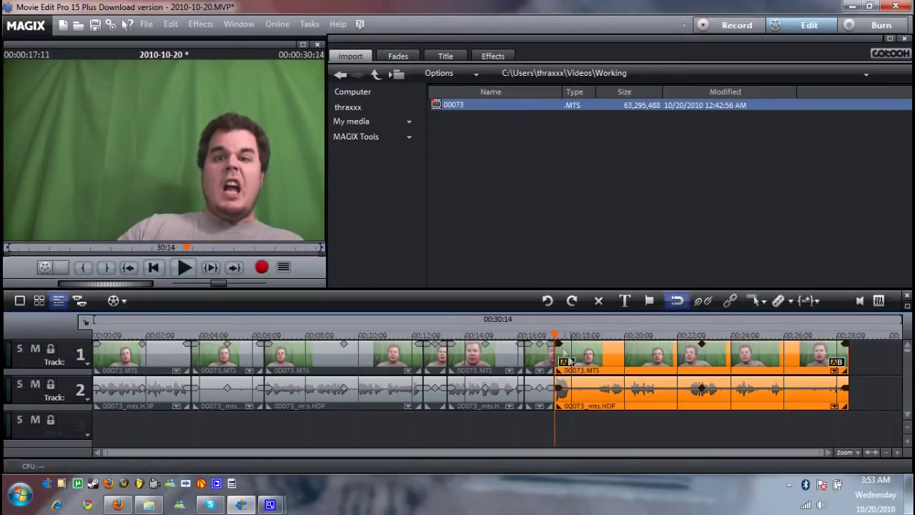
Split the clip at 18:00, 18:28 and around 20 seconds
{"action": "left_click_drag", "start_coordinate": [559, 344], "coordinate": [570, 343]}
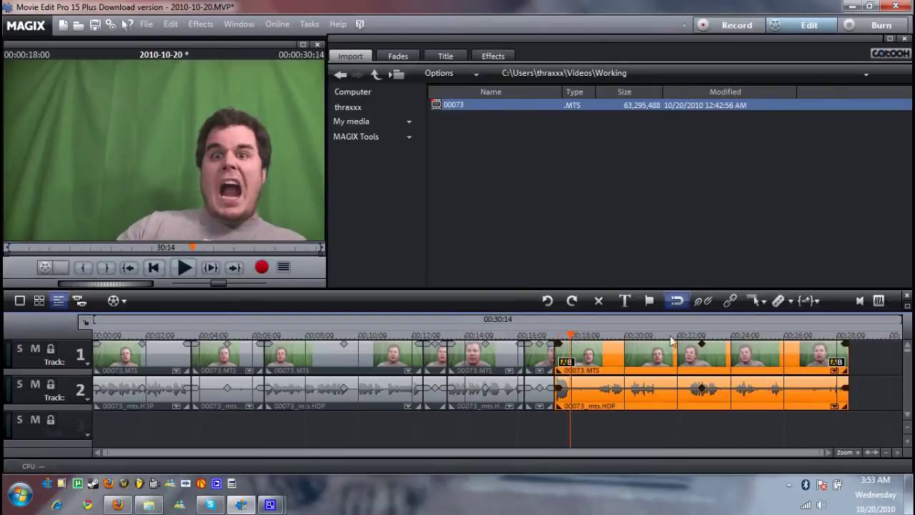
{"action": "left_click", "coordinate": [779, 301]}
{"action": "left_click_drag", "start_coordinate": [572, 336], "coordinate": [599, 345]}
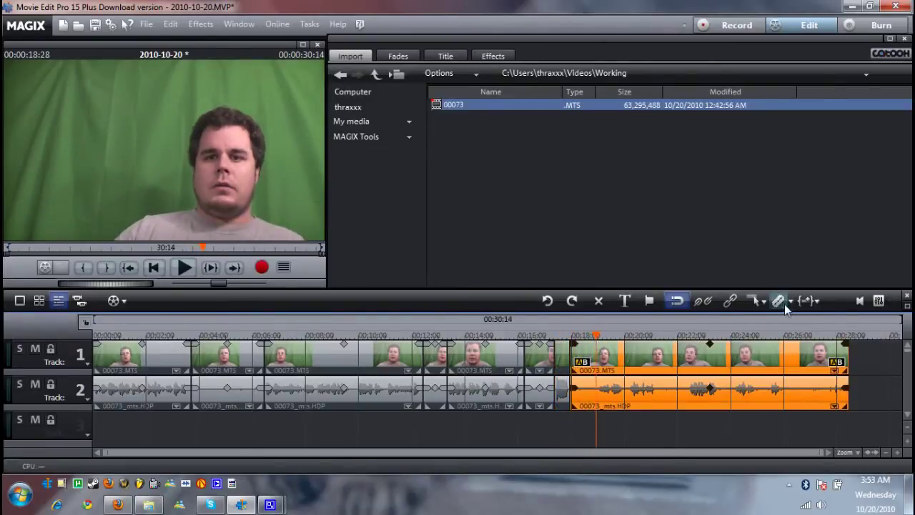
{"action": "left_click", "coordinate": [783, 302]}
{"action": "left_click", "coordinate": [658, 348]}
{"action": "key", "text": "t"}
Split the clip with T at 22:11, around 23 s, 24:29 and 26:04
{"action": "left_click", "coordinate": [686, 336]}
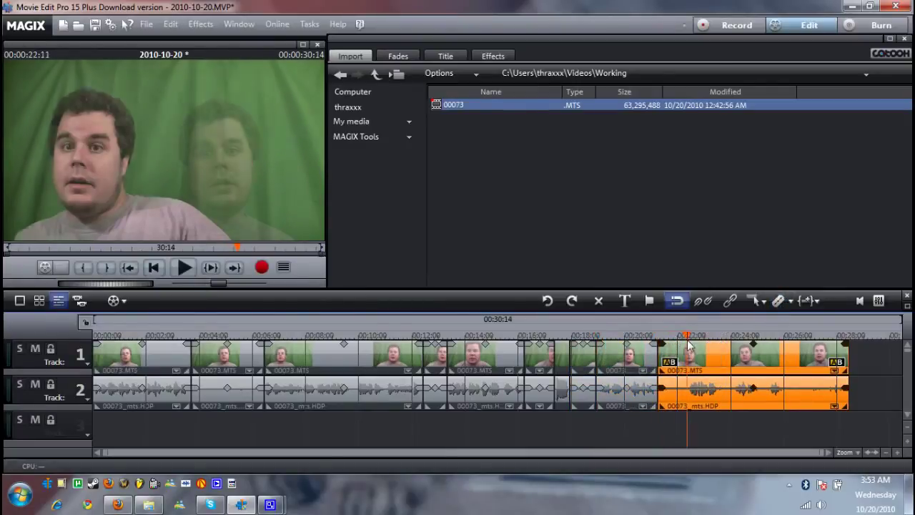
{"action": "key", "text": "t"}
{"action": "left_click", "coordinate": [733, 349]}
{"action": "key", "text": "t"}
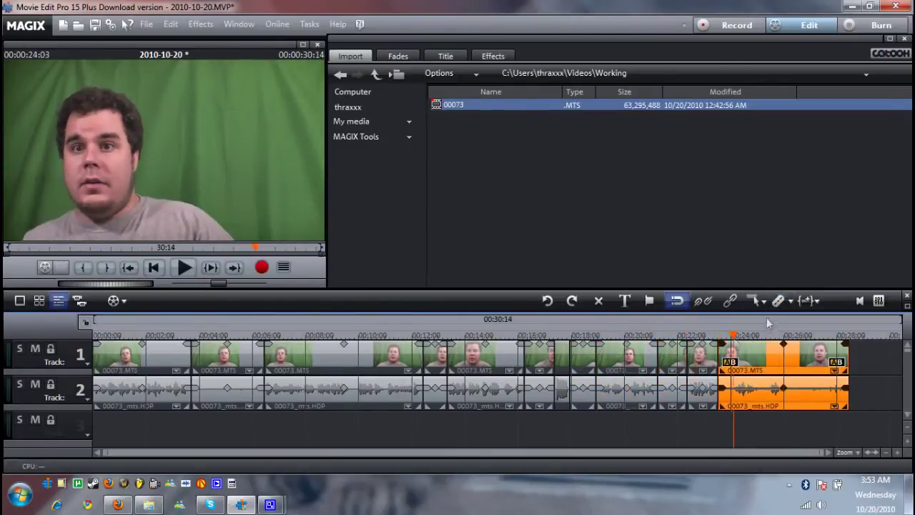
{"action": "left_click", "coordinate": [758, 347]}
{"action": "key", "text": "t"}
{"action": "key", "text": "space"}
{"action": "key", "text": "t"}
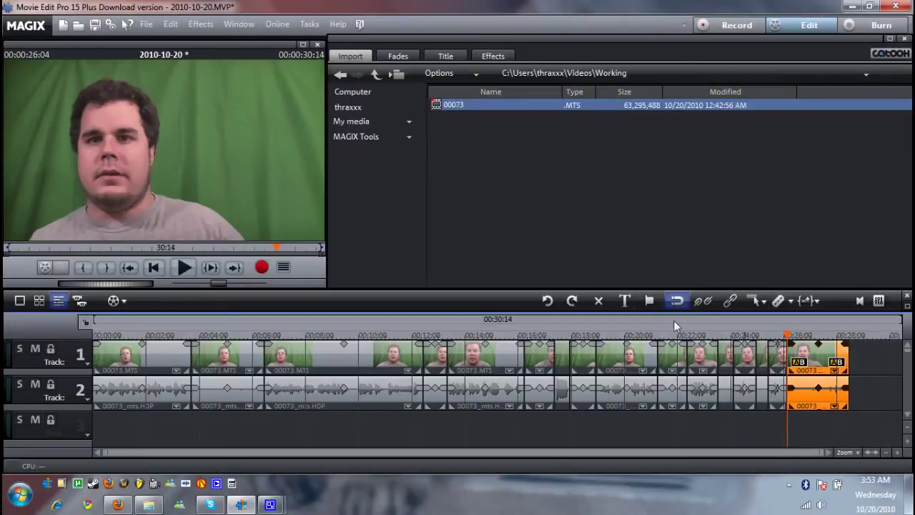
Delete the tail piece after 26:04 and select four silent pieces near the end
{"action": "left_click", "coordinate": [596, 302]}
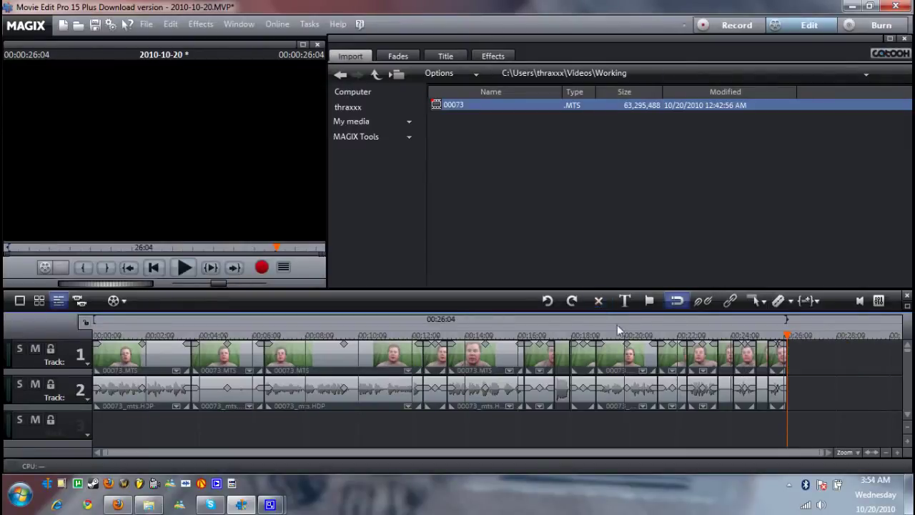
{"action": "left_click", "coordinate": [762, 359]}
{"action": "left_click", "coordinate": [725, 360], "text": "shift"}
{"action": "left_click", "coordinate": [671, 361], "text": "shift"}
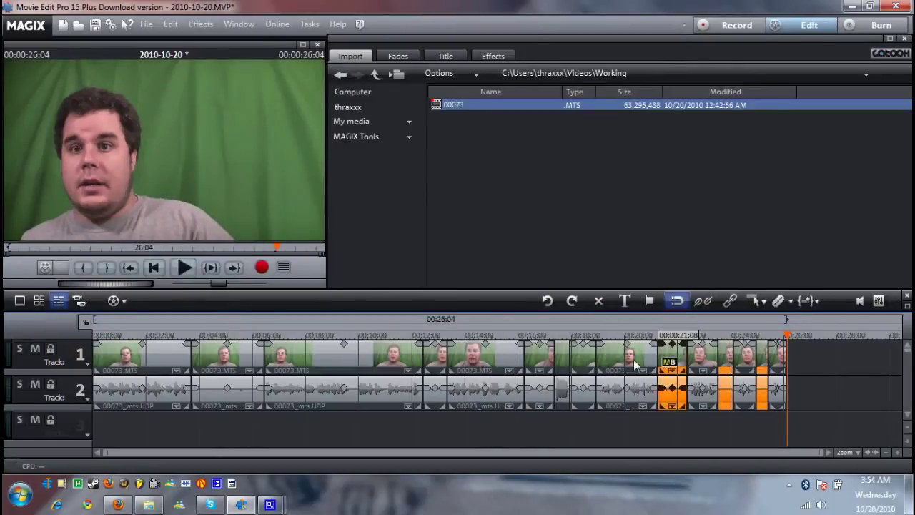
{"action": "left_click", "coordinate": [576, 361], "text": "shift"}
Add the silent pieces near 22 s, 16 s and 4–6 s, then delete all marked pieces
{"action": "left_click", "coordinate": [532, 361], "text": "shift"}
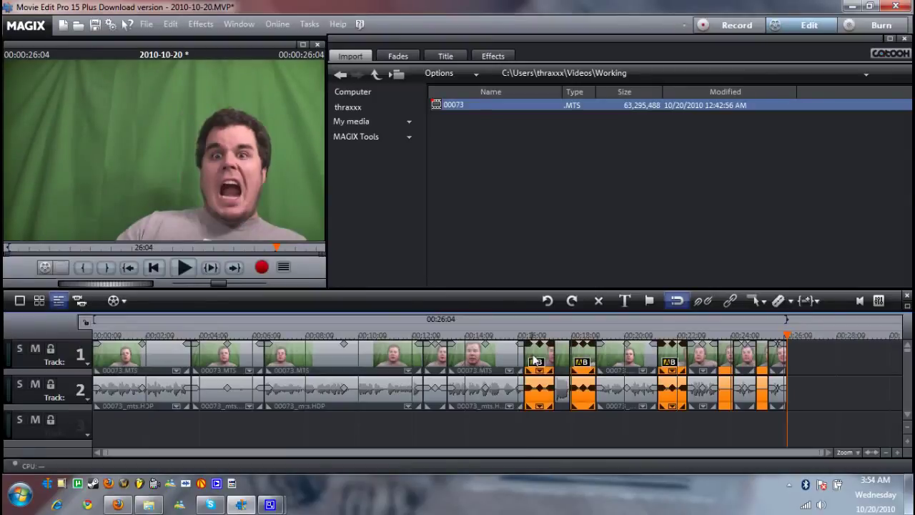
{"action": "left_click", "coordinate": [436, 359], "text": "shift"}
{"action": "left_click", "coordinate": [241, 360], "text": "shift"}
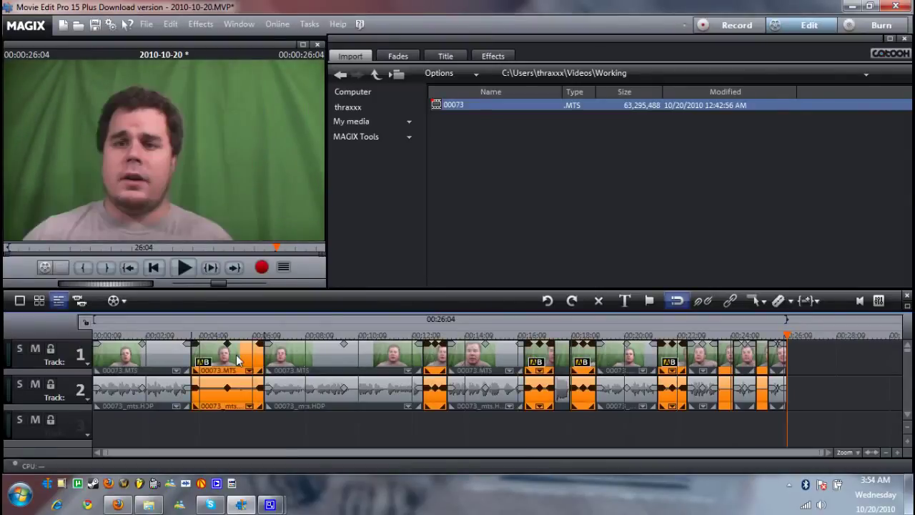
{"action": "left_click", "coordinate": [599, 301]}
Slide the seven remaining pieces left back to back and end the playback range at 18:07
{"action": "left_click_drag", "start_coordinate": [331, 361], "coordinate": [277, 356]}
{"action": "left_click_drag", "start_coordinate": [480, 361], "coordinate": [381, 362]}
{"action": "left_click_drag", "start_coordinate": [569, 362], "coordinate": [439, 362]}
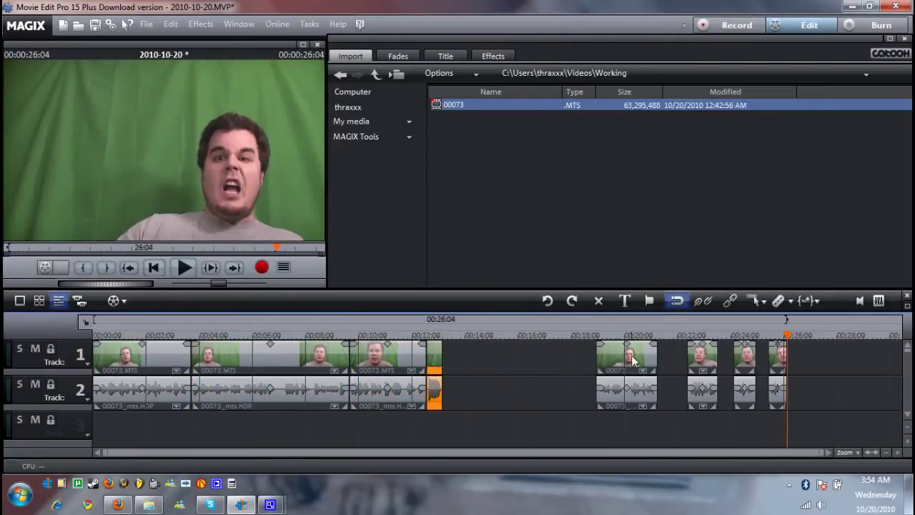
{"action": "left_click_drag", "start_coordinate": [626, 362], "coordinate": [473, 362]}
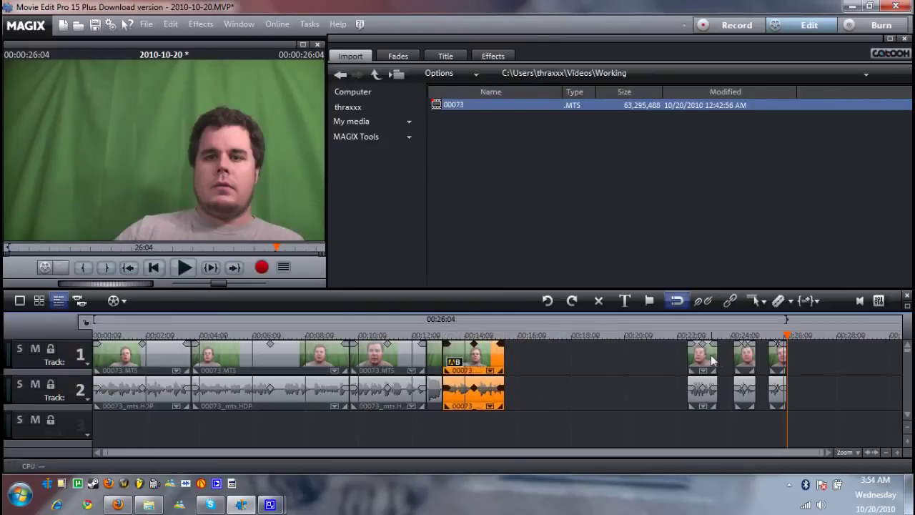
{"action": "left_click_drag", "start_coordinate": [711, 361], "coordinate": [529, 361]}
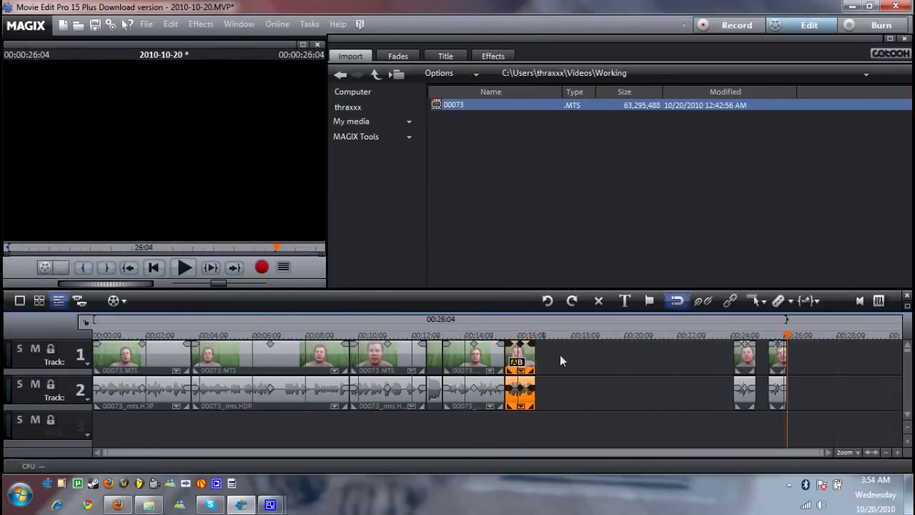
{"action": "left_click_drag", "start_coordinate": [750, 357], "coordinate": [572, 361]}
{"action": "left_click_drag", "start_coordinate": [781, 359], "coordinate": [573, 361]}
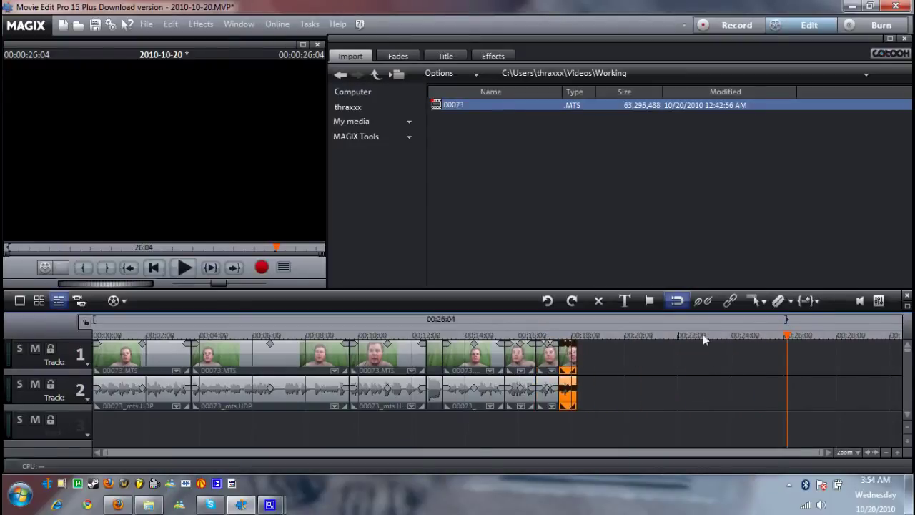
{"action": "left_click_drag", "start_coordinate": [788, 323], "coordinate": [578, 320]}
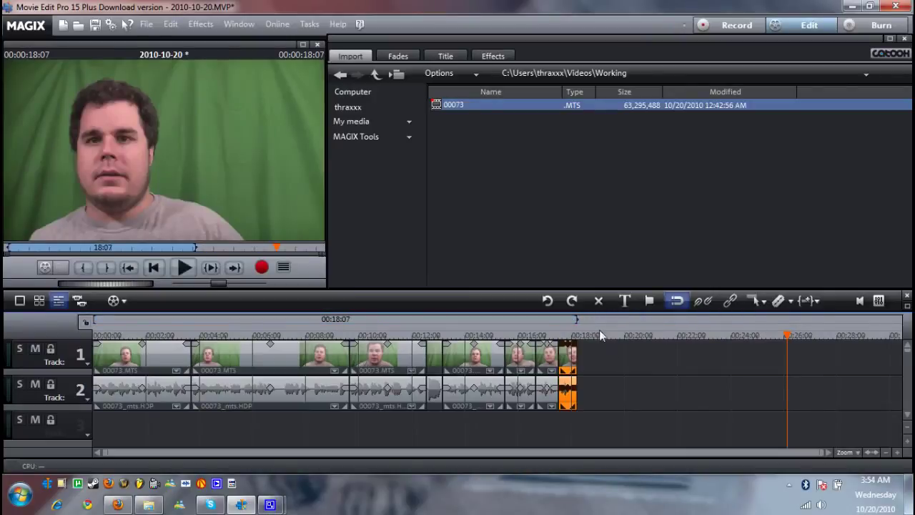